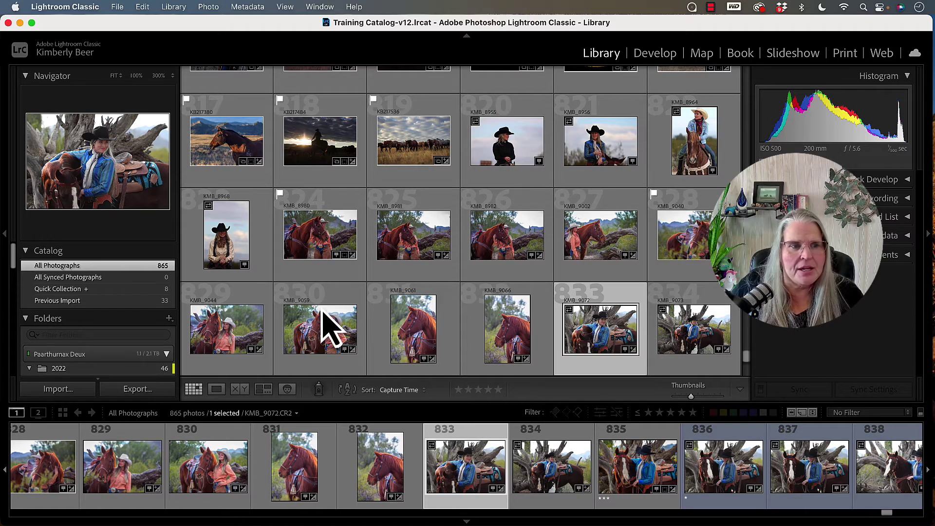
# Show the 33 Previous Import photos and open KMB_9072.CR2 in Loupe view
pyautogui.click(137, 301)
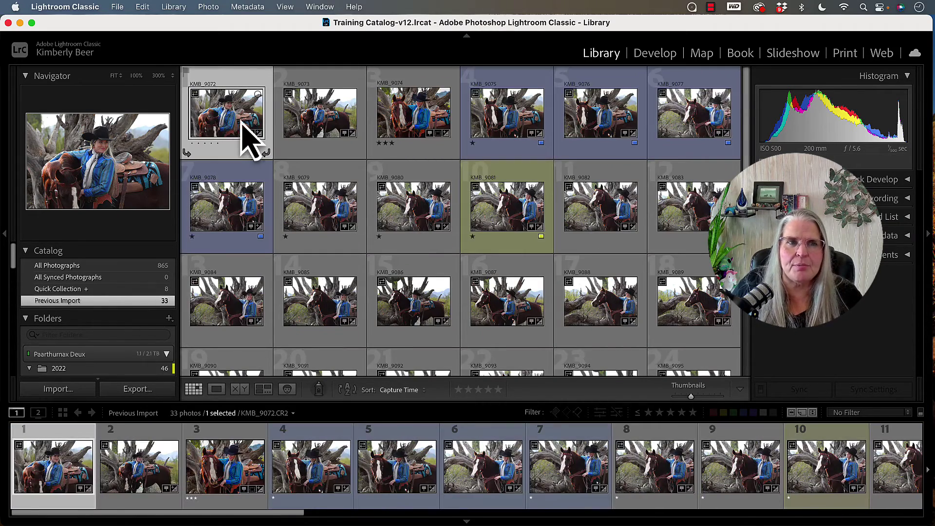
pyautogui.doubleClick(230, 117)
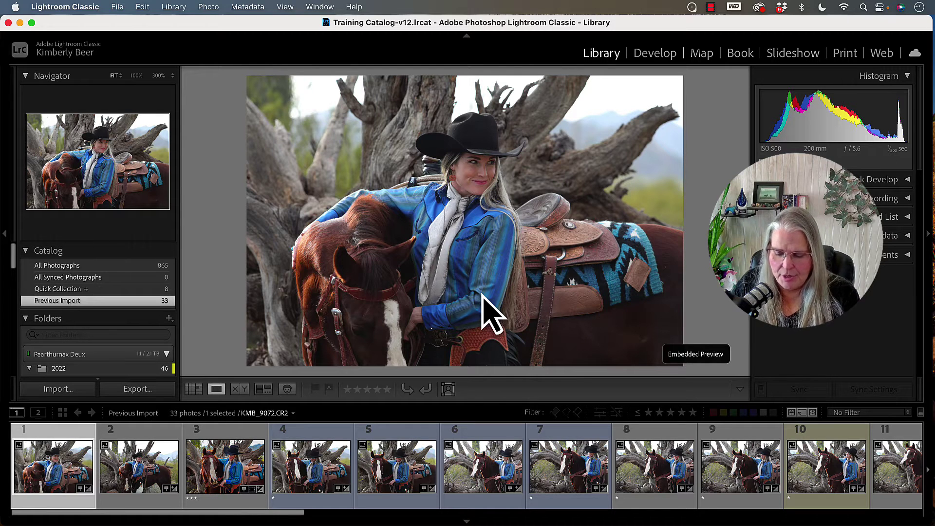
# Flag KMB_9072.CR2 as Pick, then Reject, then clear the flag to leave it unflagged
pyautogui.press('p')
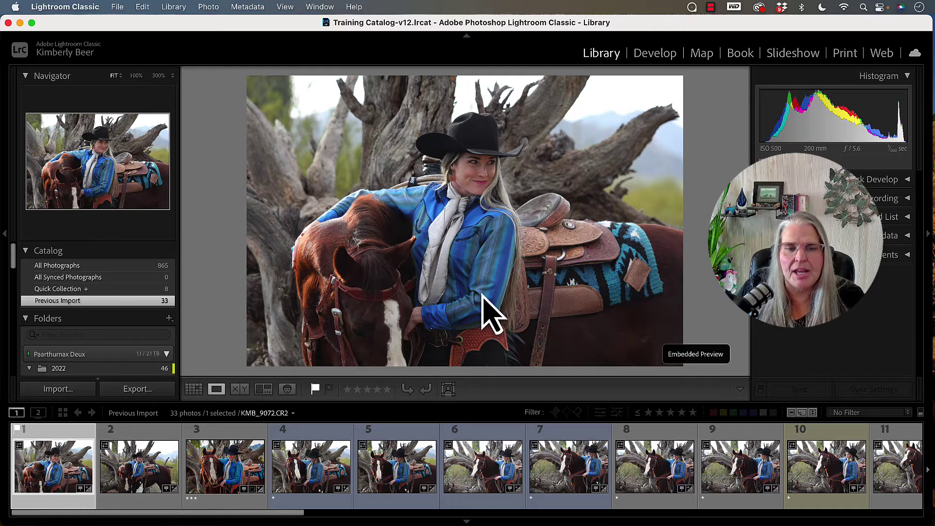
pyautogui.click(324, 395)
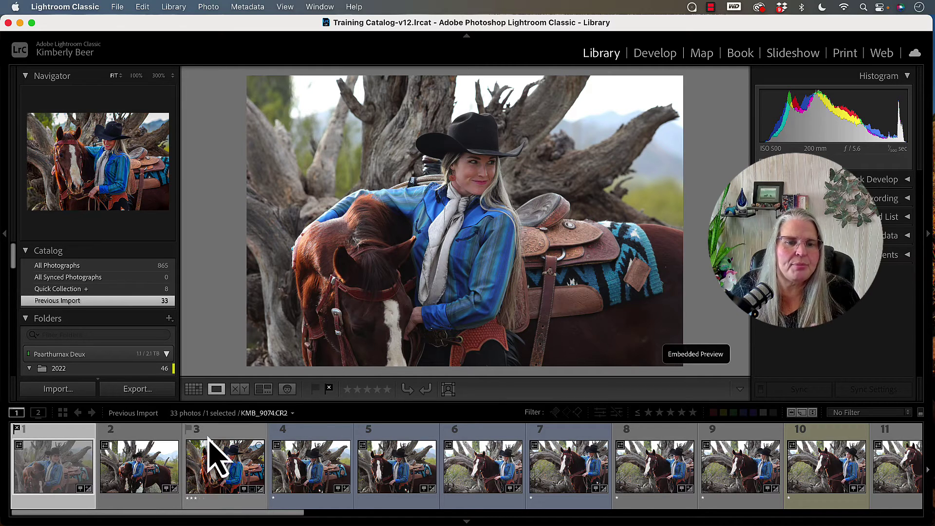
pyautogui.click(330, 389)
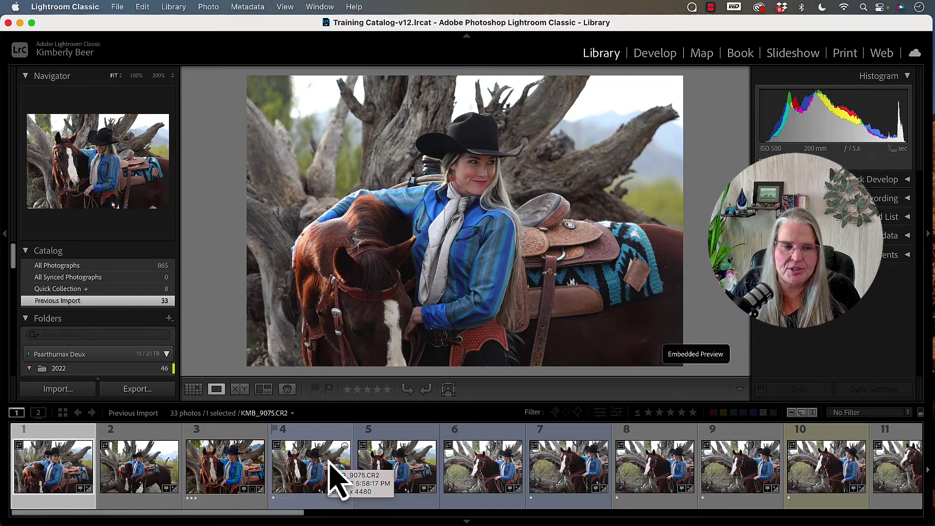
# Reject the second photo, flag the third as a pick, and reject the fourth
pyautogui.press('Right')
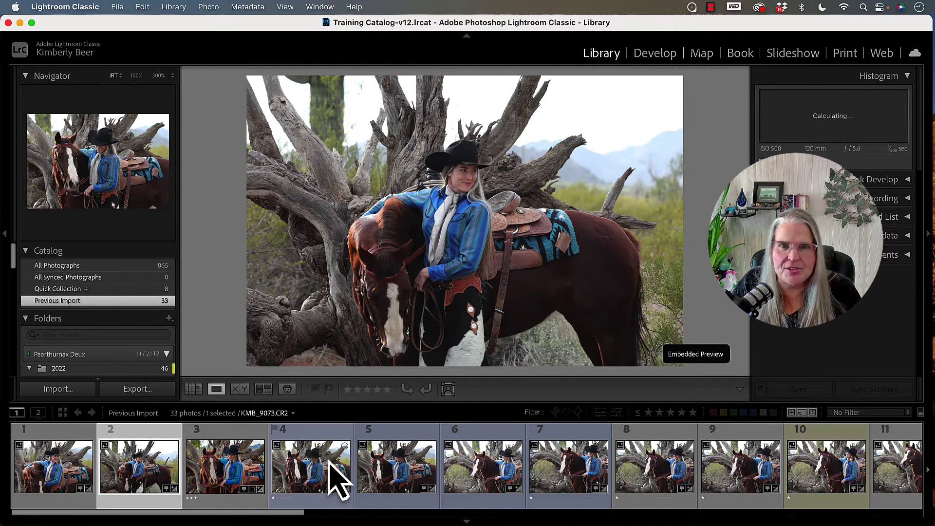
pyautogui.press('x')
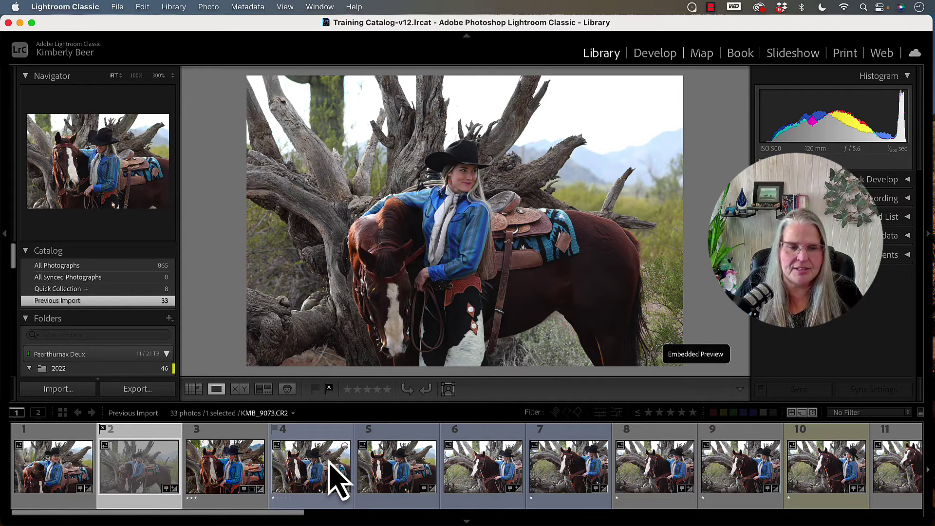
pyautogui.press('Right')
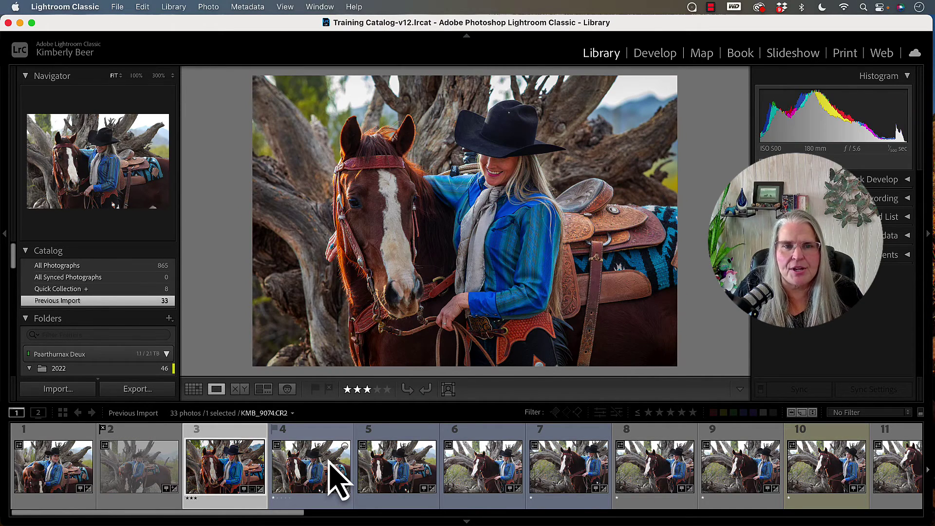
pyautogui.press('p')
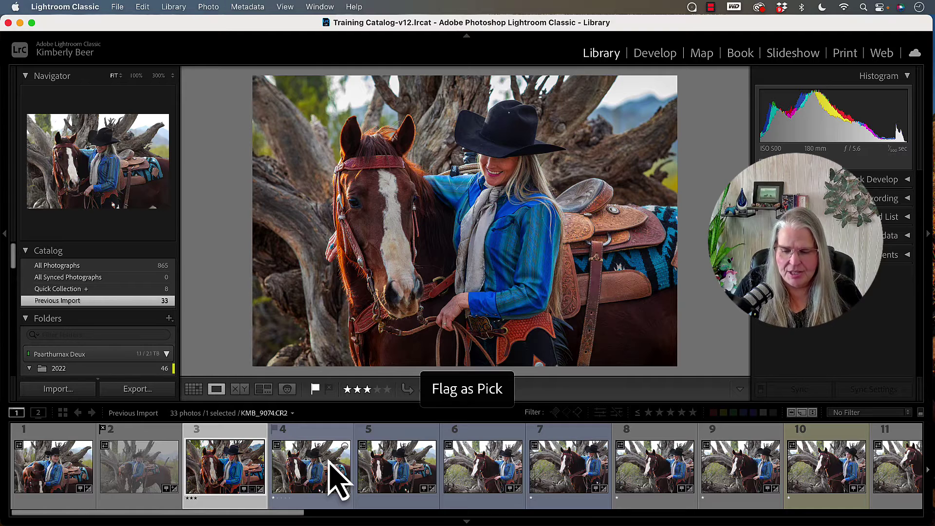
pyautogui.press('Right')
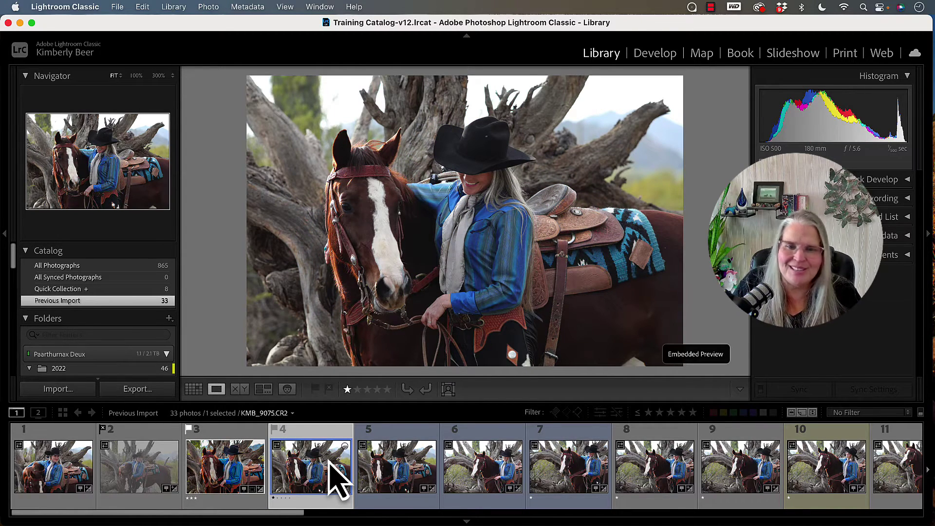
pyautogui.press('Left')
pyautogui.press('Left')
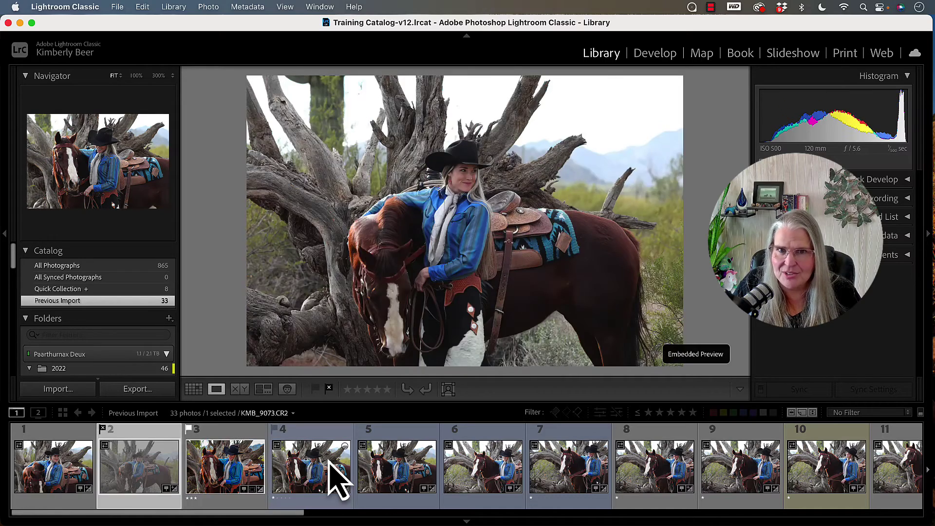
pyautogui.press('Right')
pyautogui.press('x')
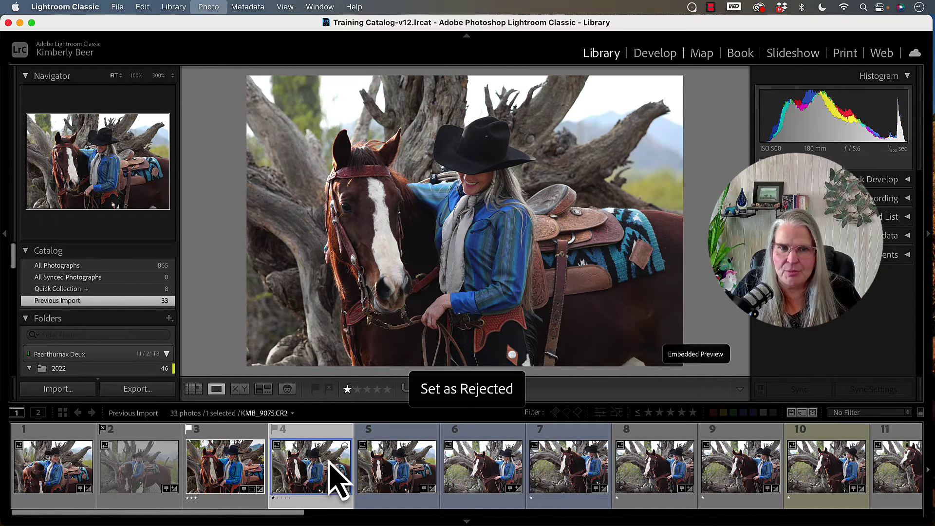
# Reject the following shots through KMB_9077, then return to KMB_9077 after checking later photos
pyautogui.press('Right')
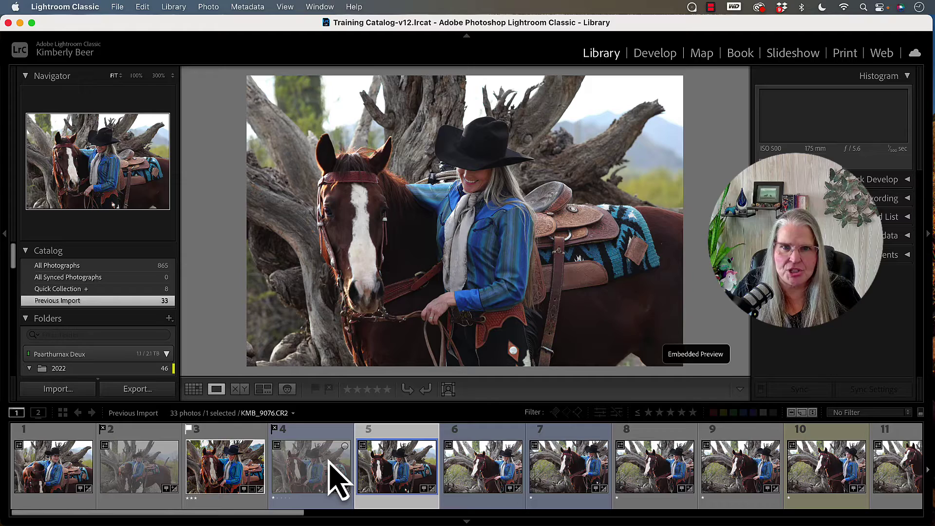
pyautogui.press('x')
pyautogui.press('Right')
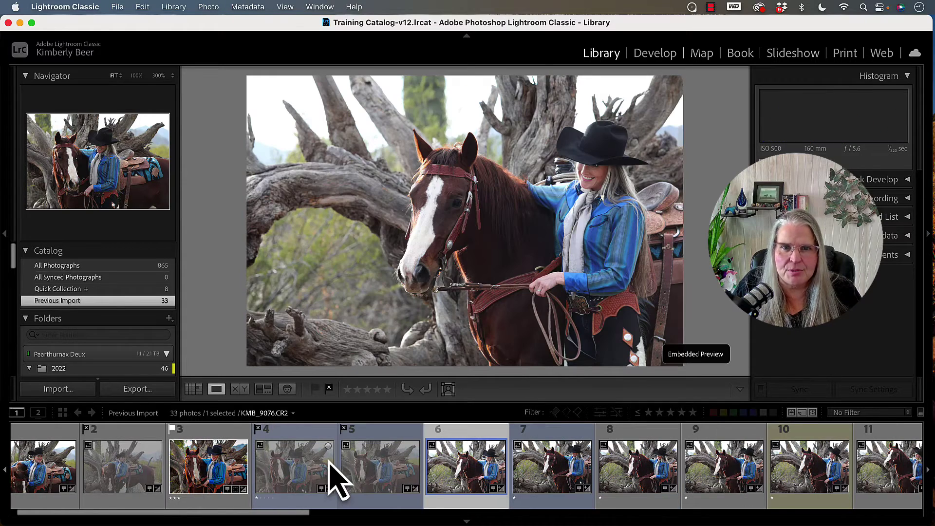
pyautogui.press('x')
pyautogui.press('Right')
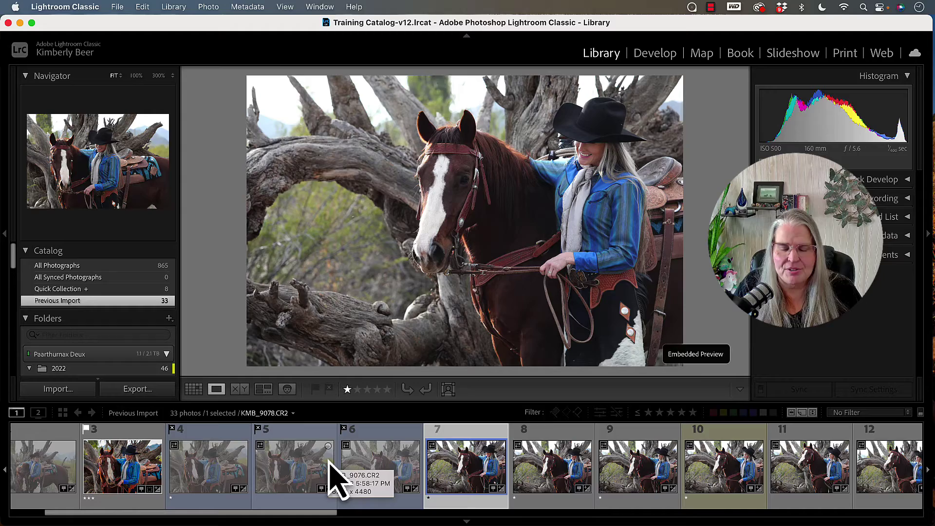
pyautogui.press('Right')
pyautogui.press('Right')
pyautogui.press('Right')
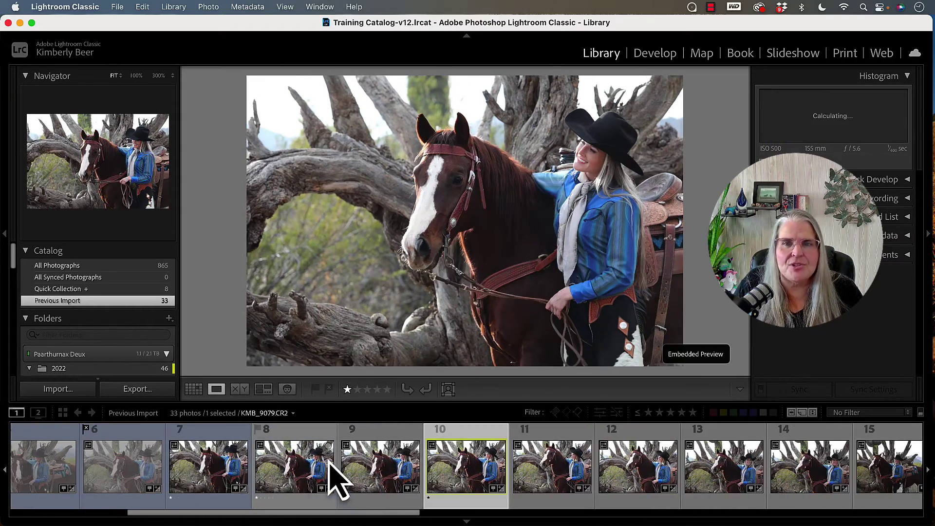
pyautogui.press('Left')
pyautogui.press('Left')
pyautogui.press('Left')
pyautogui.press('Left')
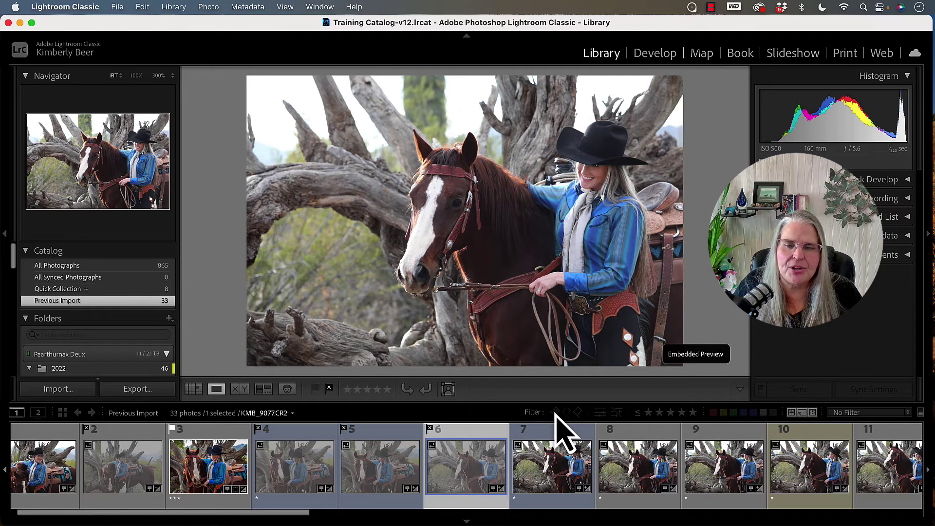
# Filter by the Rejected flag and show KMB_9073, KMB_9076 and KMB_9077 in Grid view
pyautogui.click(576, 413)
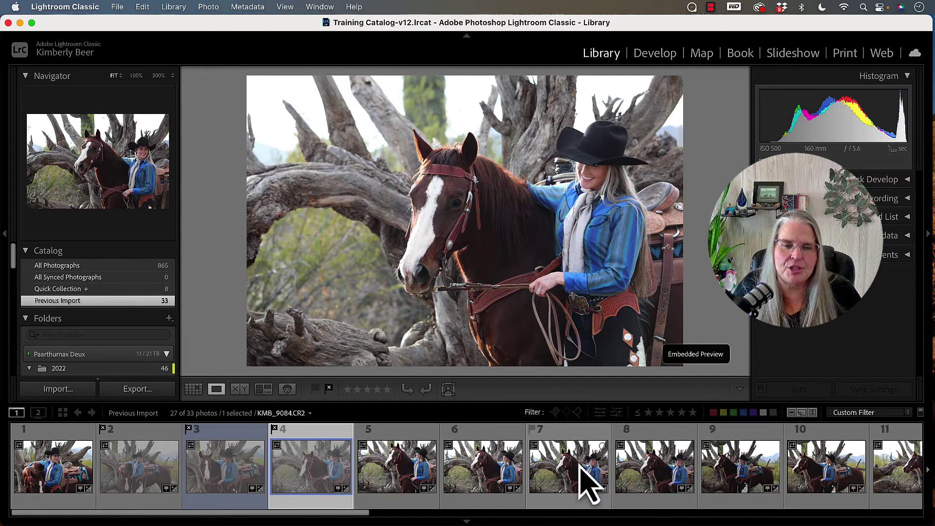
pyautogui.click(578, 413)
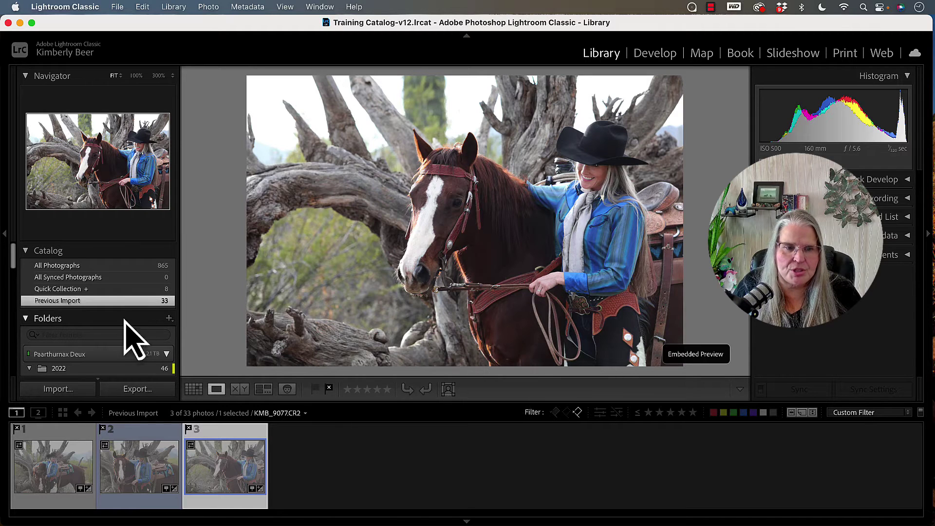
pyautogui.click(190, 388)
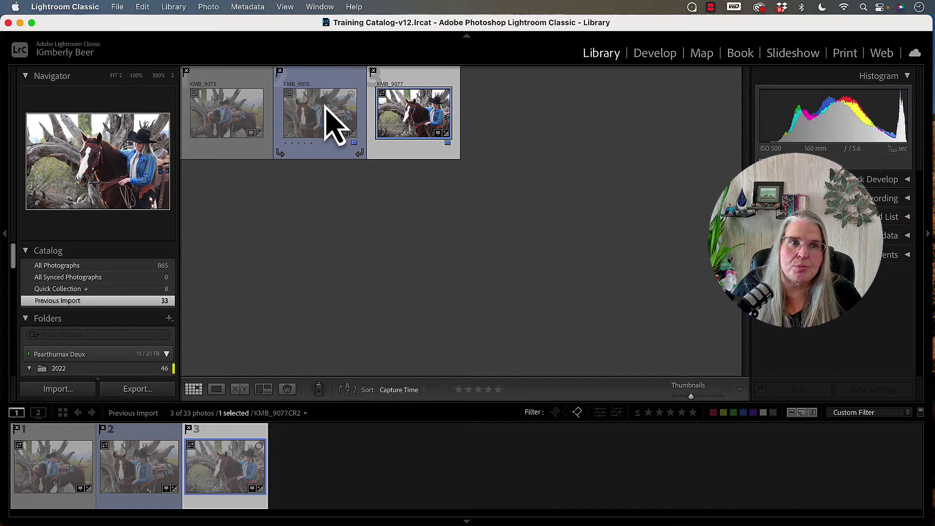
pyautogui.click(175, 7)
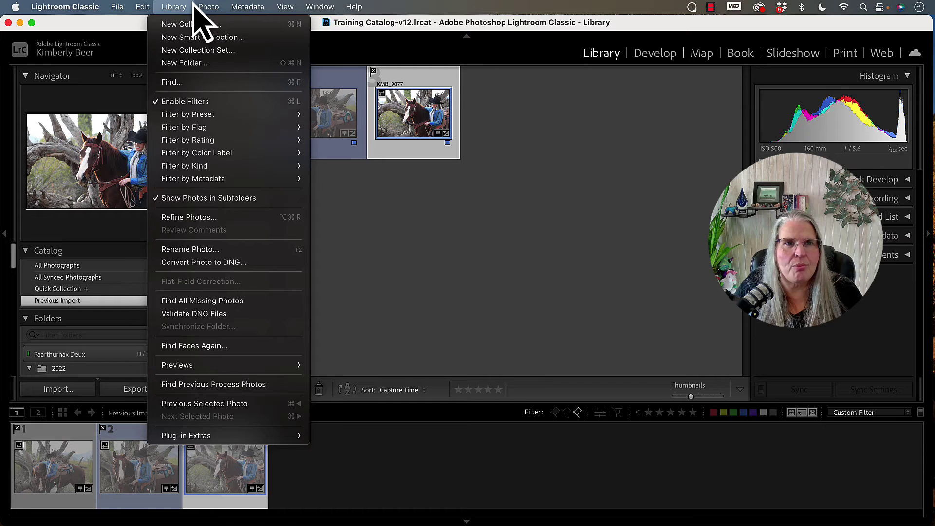
pyautogui.moveTo(201, 7)
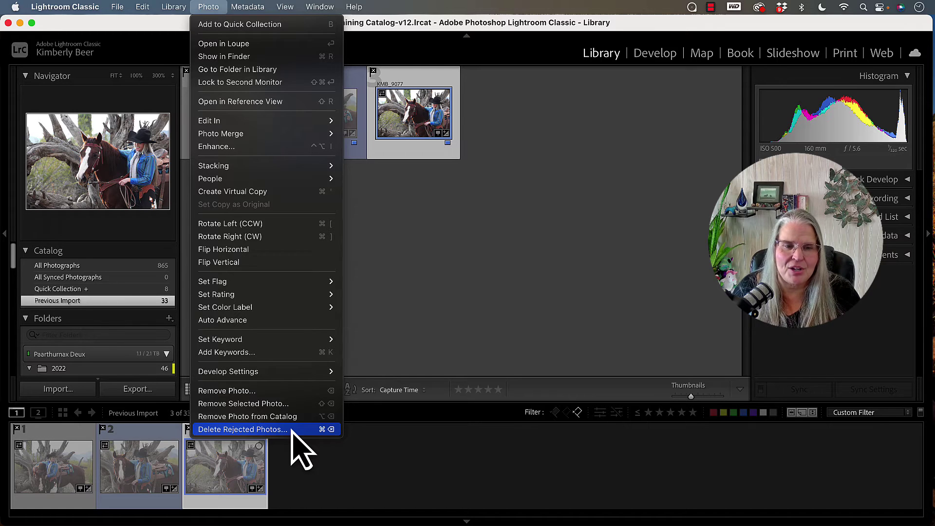
pyautogui.click(273, 429)
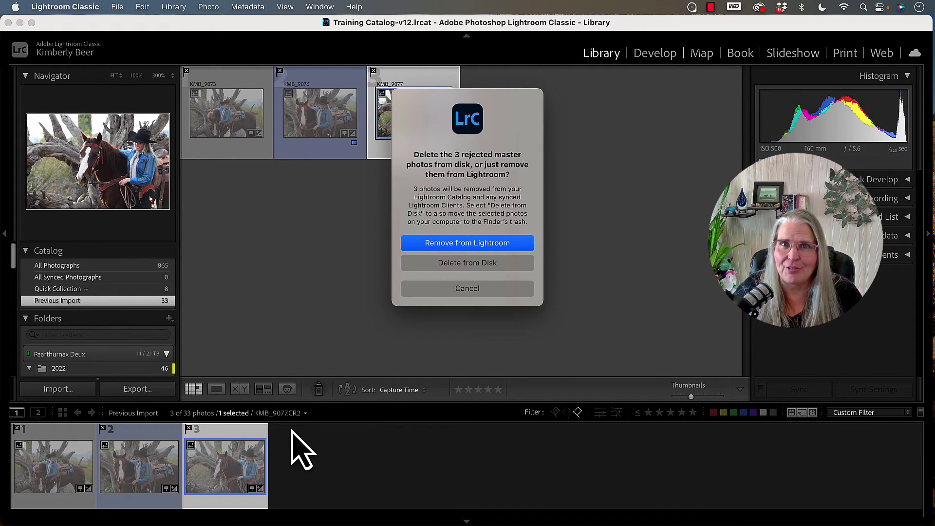
pyautogui.click(489, 288)
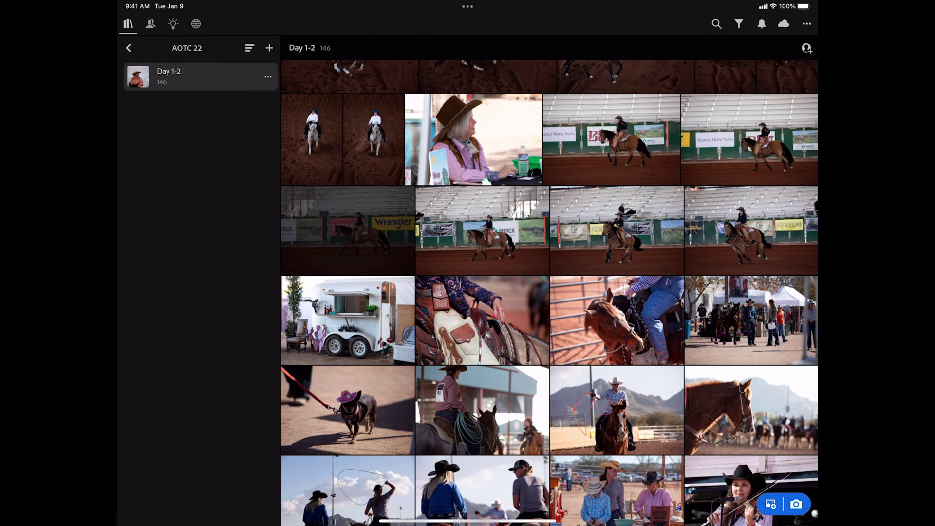
# Open an arena riding photo full-size and reject the five arena shots while swiping through the filmstrip
pyautogui.click(622, 149)
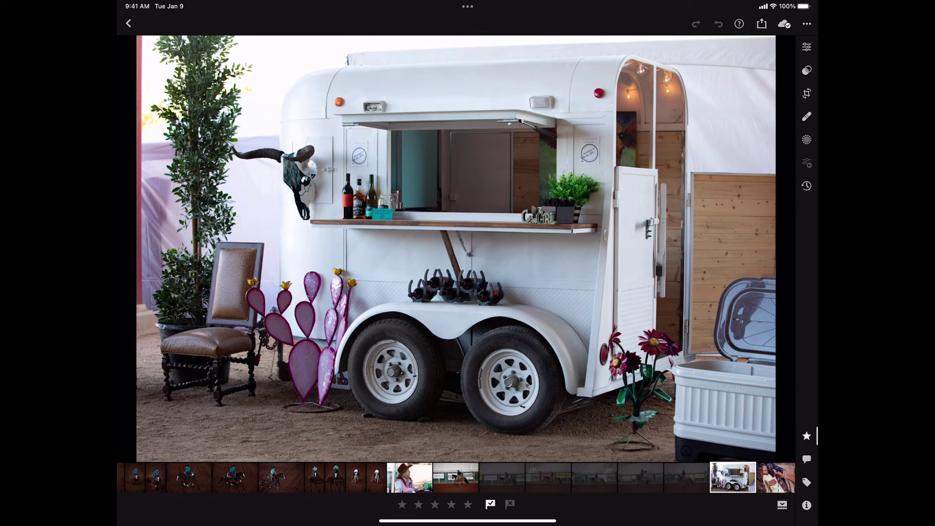
pyautogui.moveTo(382, 273); pyautogui.dragTo(268, 273)
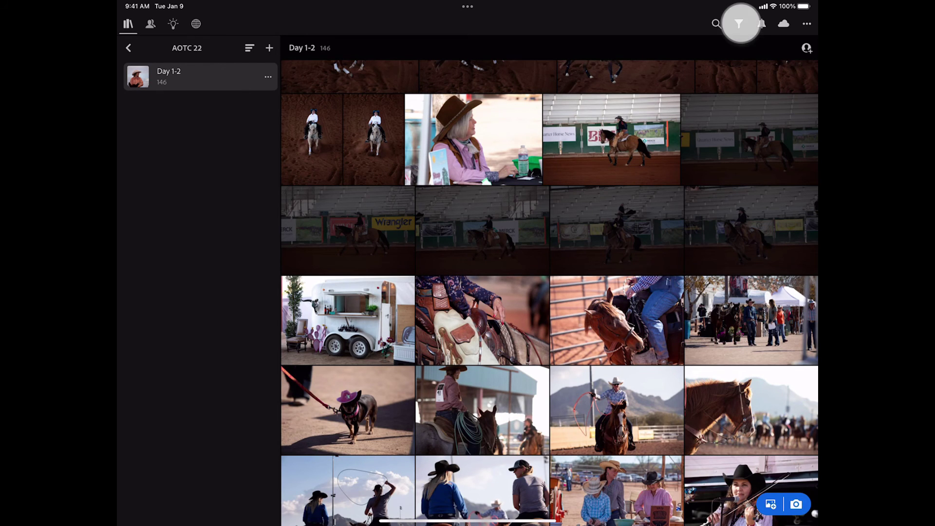
# Bring up the filter options for the 146-photo Day 1-2 album
pyautogui.click(739, 24)
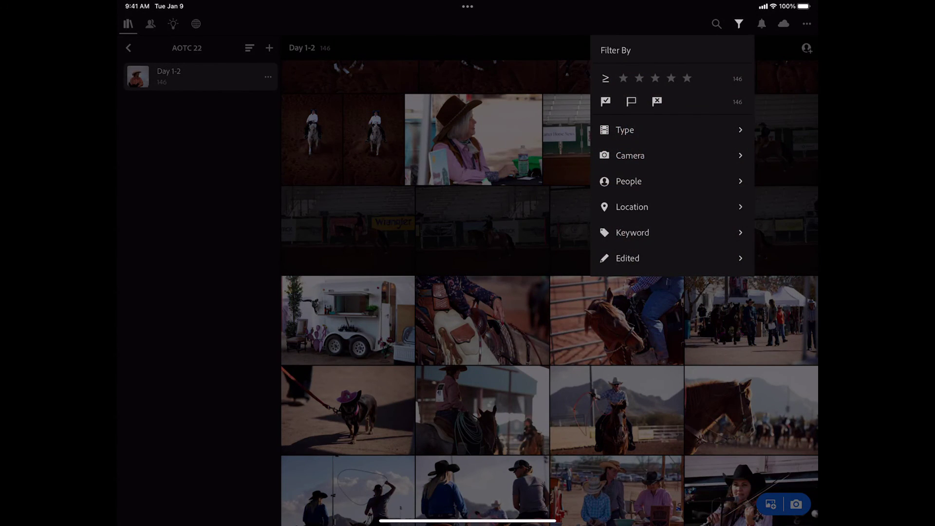